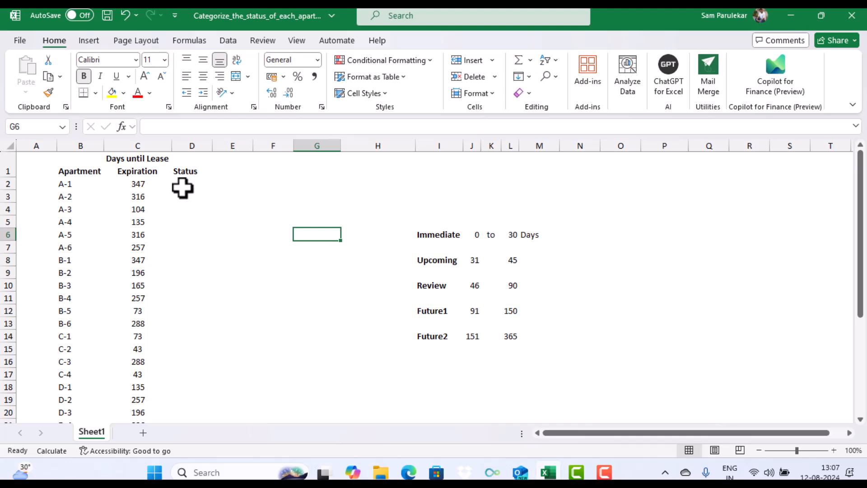
# Format the apartment data in B1:D31 as a table with headers, using the light style with a black header row
pyautogui.click(182, 187)
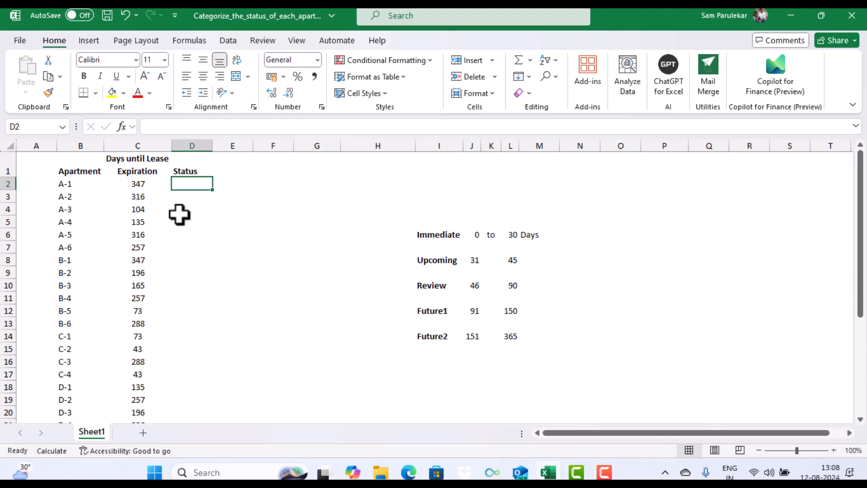
pyautogui.moveTo(69, 163); pyautogui.dragTo(176, 384)
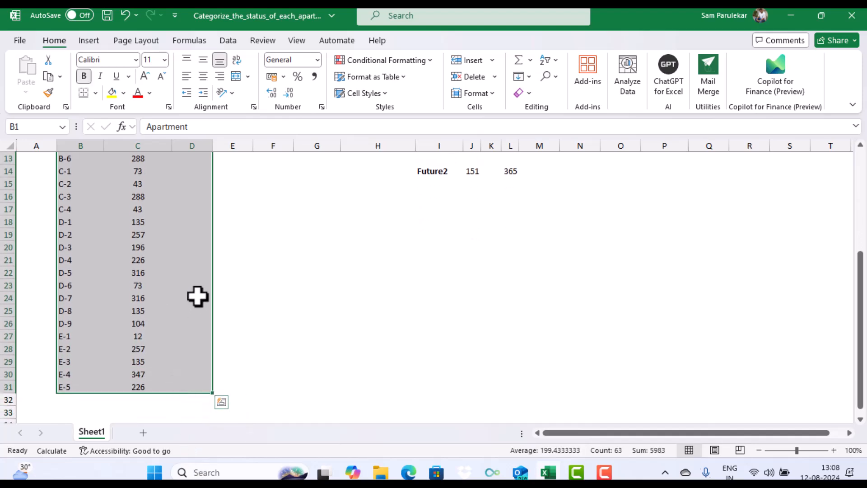
pyautogui.moveTo(859, 271); pyautogui.dragTo(859, 169)
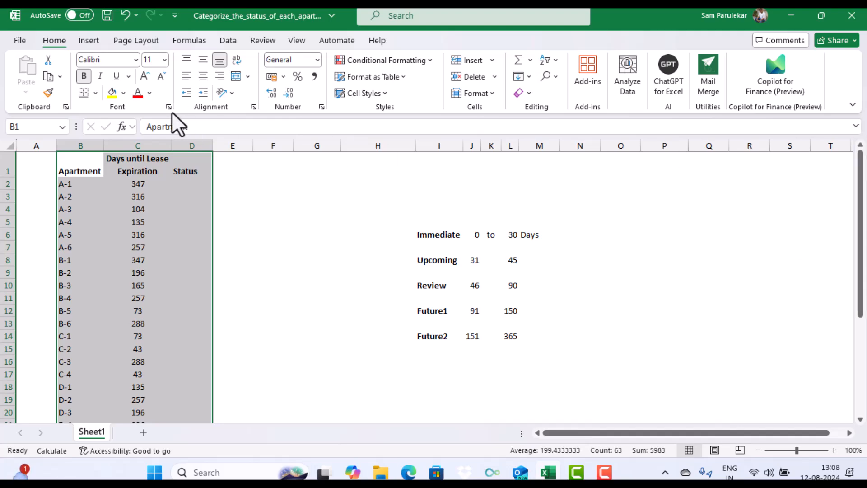
pyautogui.click(371, 77)
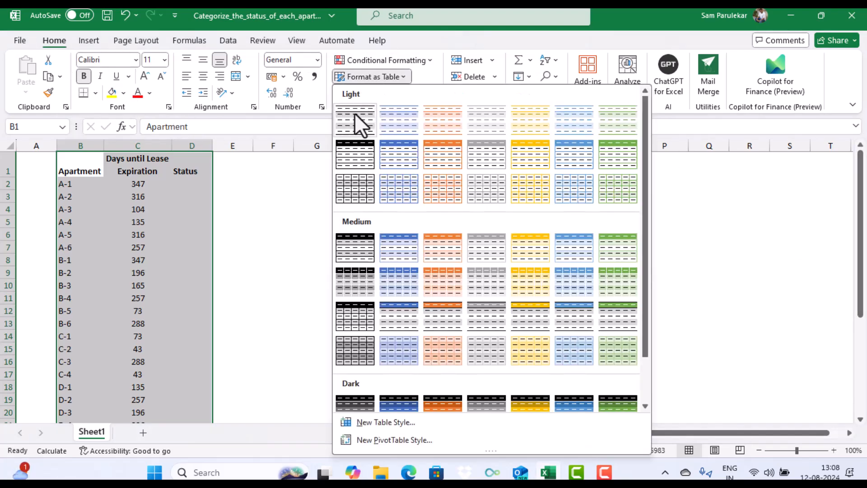
pyautogui.click(355, 155)
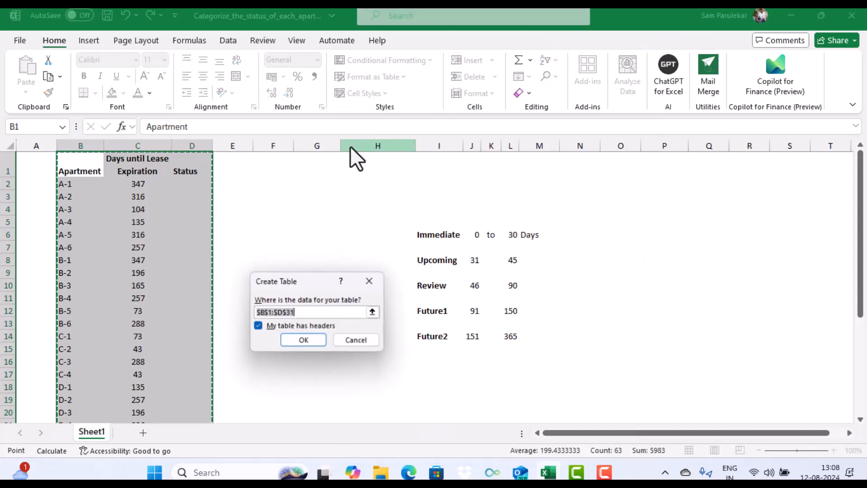
pyautogui.click(301, 341)
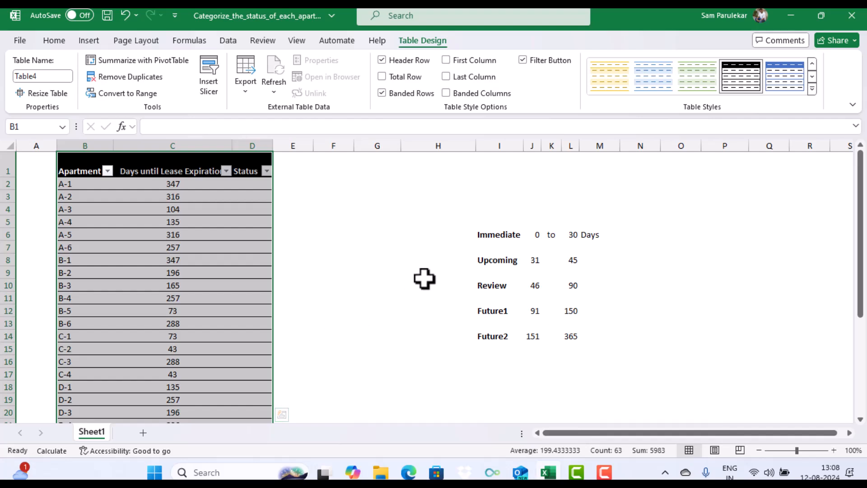
# Copy the five status labels, Immediate through Future2, from I6:I14 into column G starting at G6
pyautogui.moveTo(510, 233); pyautogui.dragTo(507, 333)
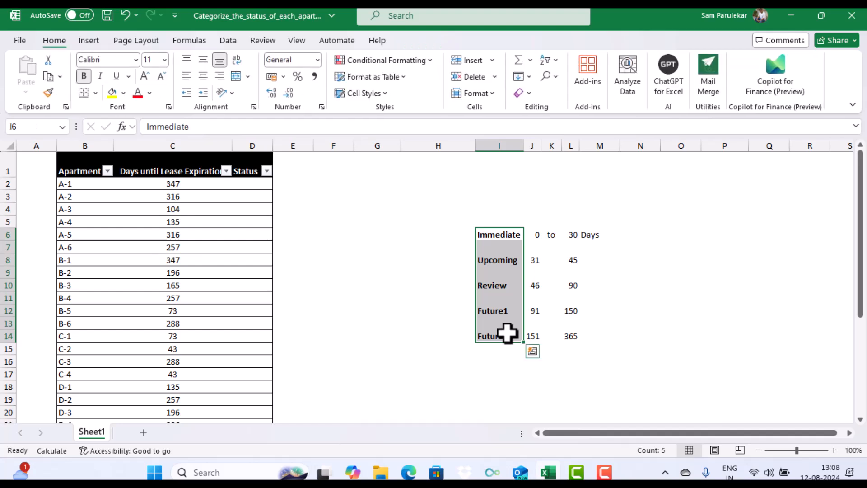
pyautogui.hotkey('ctrl', 'c')
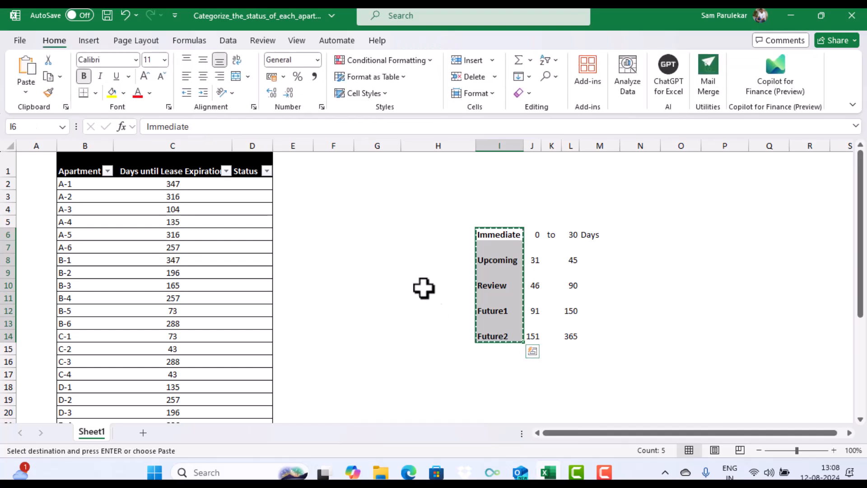
pyautogui.click(382, 223)
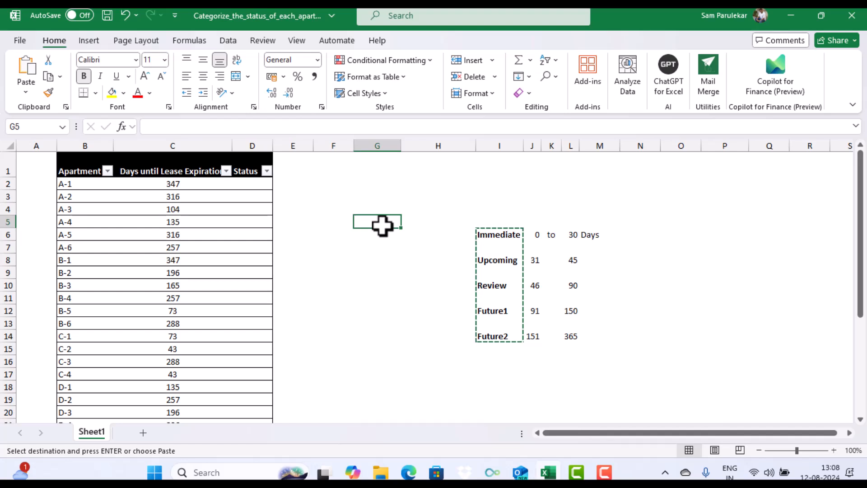
pyautogui.click(387, 238)
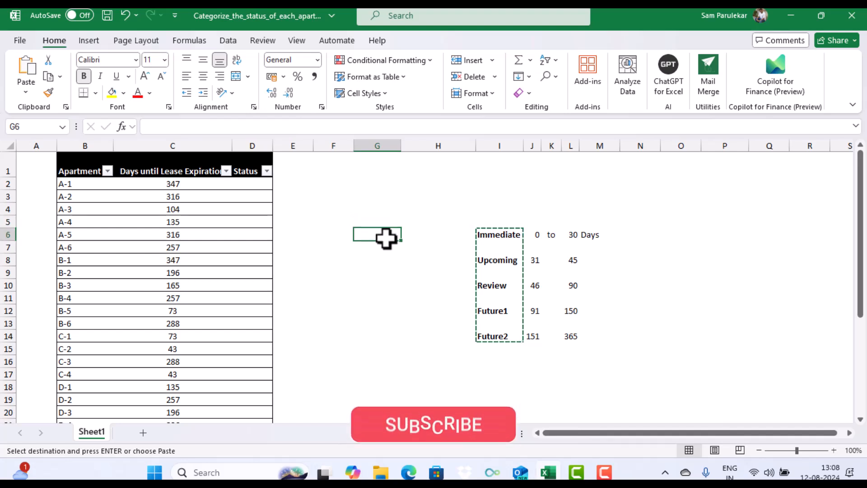
pyautogui.hotkey('ctrl', 'v')
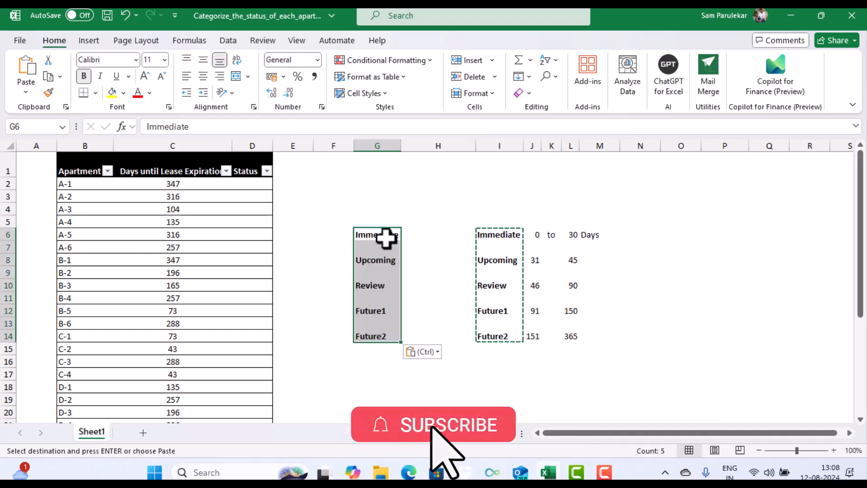
# Move the copied labels Upcoming, Review, Future1 and Future2 up to G7:G10 to close the blank rows
pyautogui.click(384, 260)
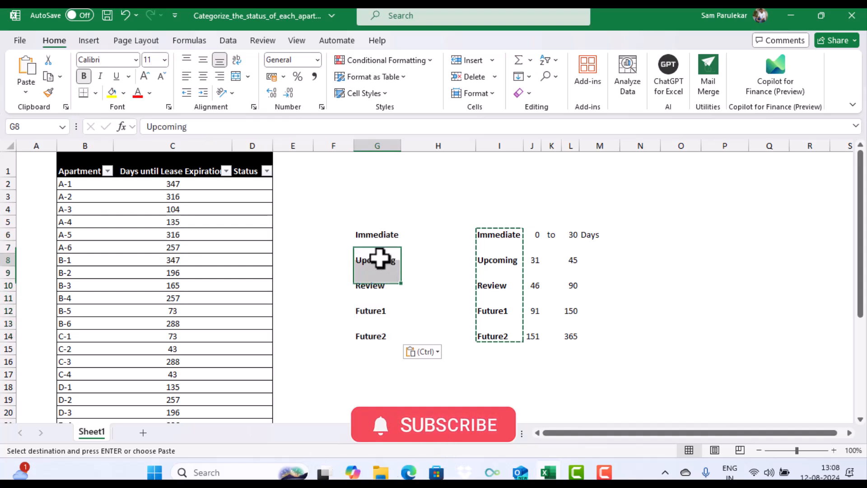
pyautogui.moveTo(400, 266); pyautogui.dragTo(399, 253)
pyautogui.click(381, 285)
pyautogui.moveTo(384, 290); pyautogui.dragTo(383, 262)
pyautogui.click(380, 311)
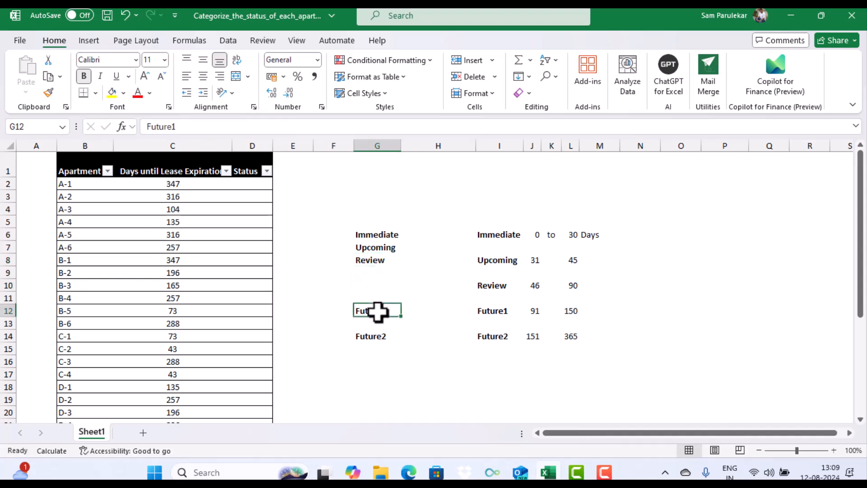
pyautogui.moveTo(381, 318); pyautogui.dragTo(386, 274)
pyautogui.click(376, 339)
pyautogui.moveTo(375, 342); pyautogui.dragTo(383, 294)
# Copy the lower day limits from J6:J14 into column F starting at F6
pyautogui.moveTo(534, 235); pyautogui.dragTo(537, 333)
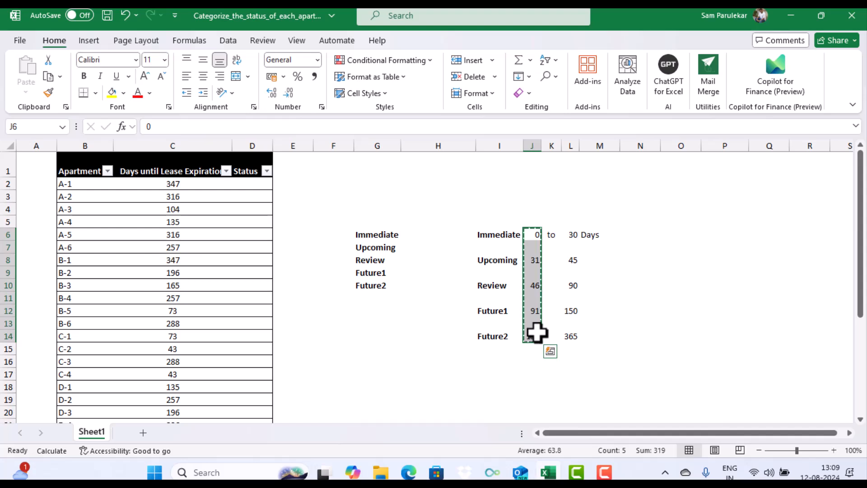
pyautogui.hotkey('ctrl', 'c')
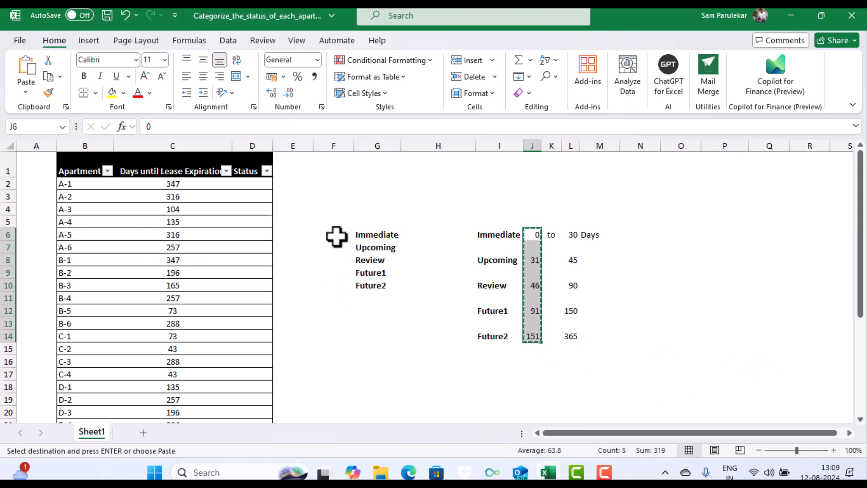
pyautogui.click(336, 235)
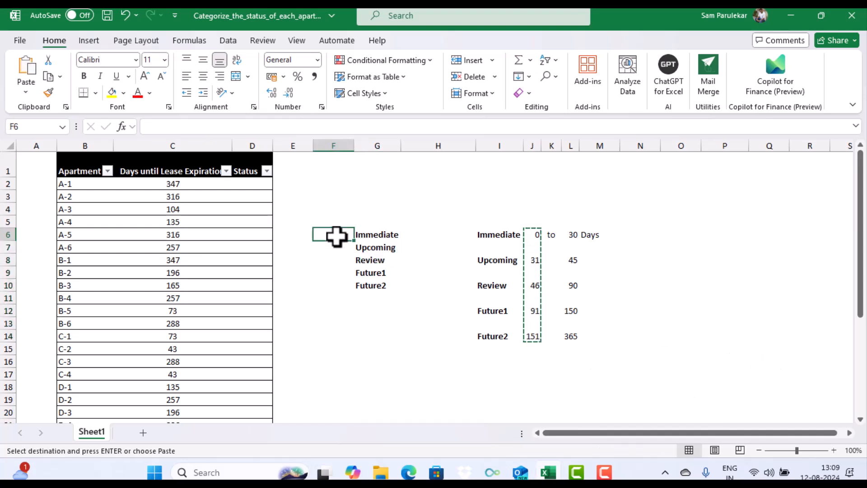
pyautogui.hotkey('ctrl', 'v')
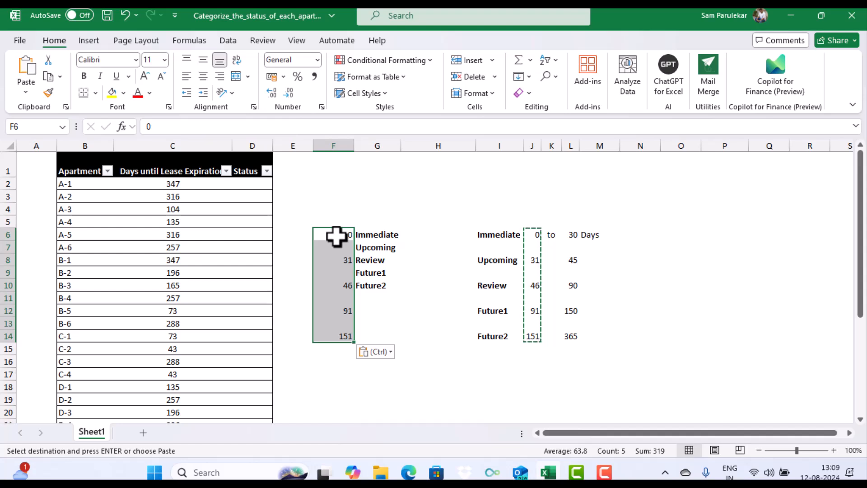
# Move the copied day limits 31, 46, 91 and 151 up to F7:F10 beside their matching labels
pyautogui.click(342, 259)
pyautogui.moveTo(335, 266); pyautogui.dragTo(339, 246)
pyautogui.click(351, 296)
pyautogui.click(345, 285)
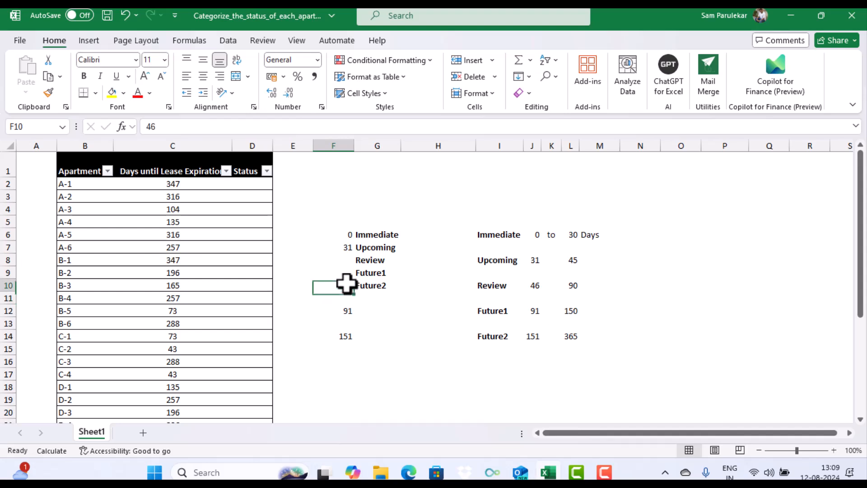
pyautogui.moveTo(348, 291); pyautogui.dragTo(348, 271)
pyautogui.click(350, 310)
pyautogui.moveTo(351, 311); pyautogui.dragTo(348, 273)
pyautogui.click(343, 337)
pyautogui.moveTo(344, 343); pyautogui.dragTo(351, 290)
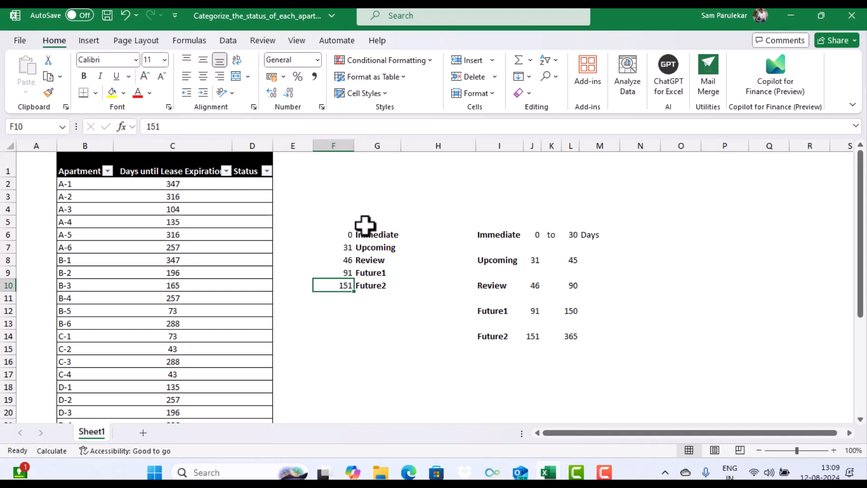
# Enter the column headings Status in G5 and Days in F5 above the lookup list
pyautogui.click(371, 225)
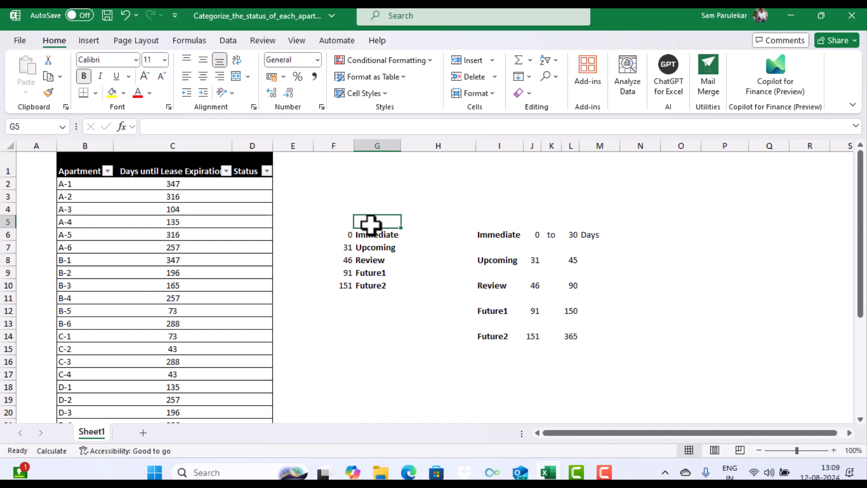
pyautogui.write('D')
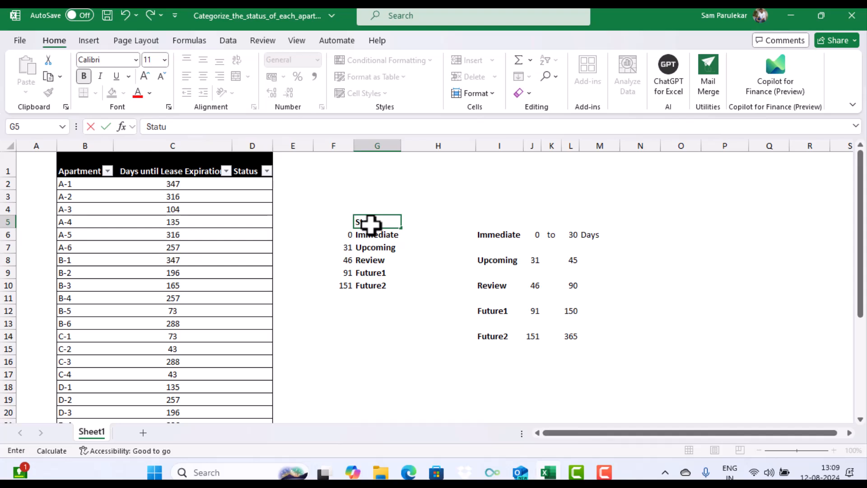
pyautogui.press('Left')
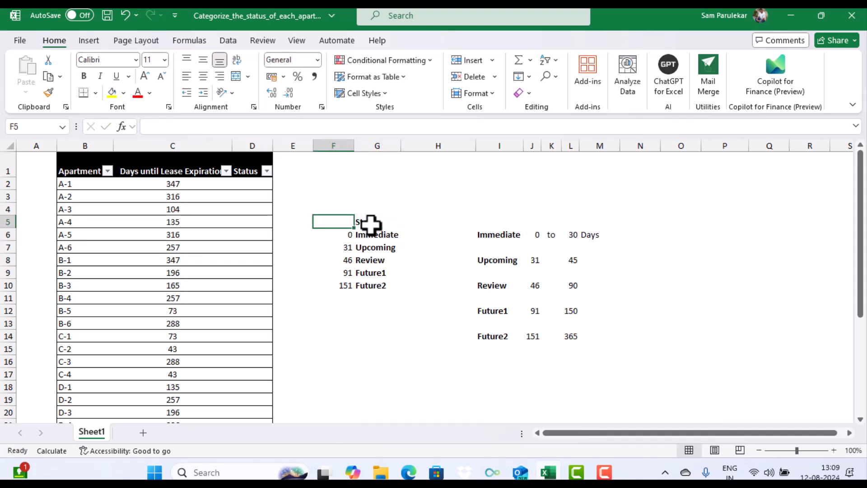
pyautogui.write('Day')
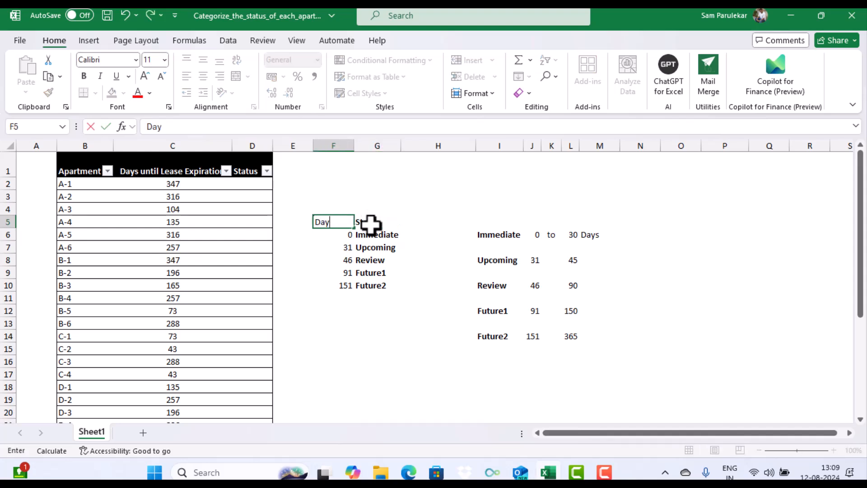
pyautogui.write('s')
pyautogui.press('Return')
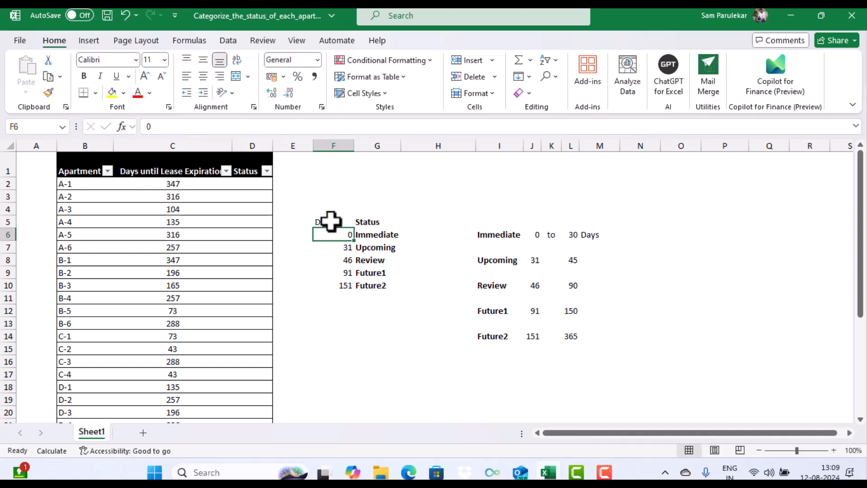
# Format the lookup list F5:G10 as a table with headers, using a medium style with a blue header row
pyautogui.moveTo(325, 220); pyautogui.dragTo(378, 284)
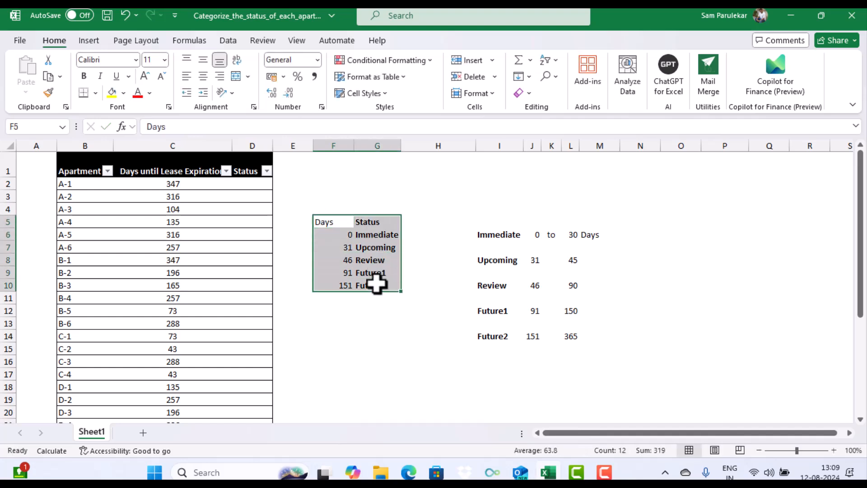
pyautogui.click(381, 77)
pyautogui.click(401, 248)
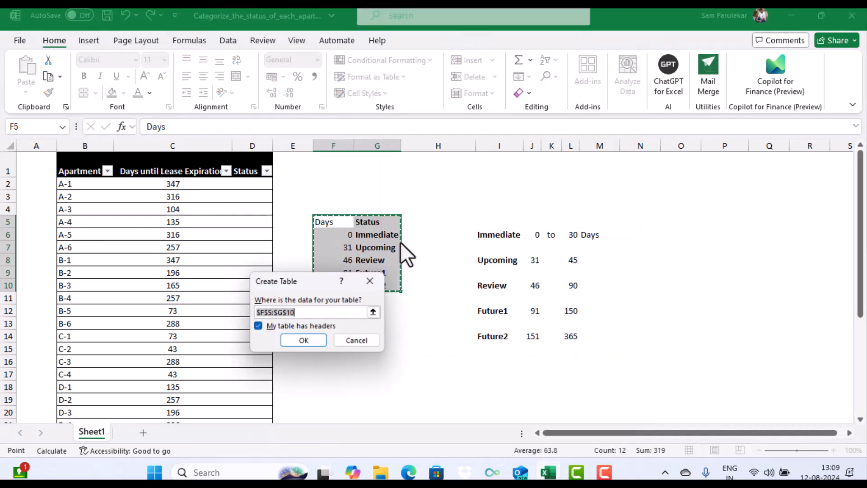
pyautogui.click(306, 343)
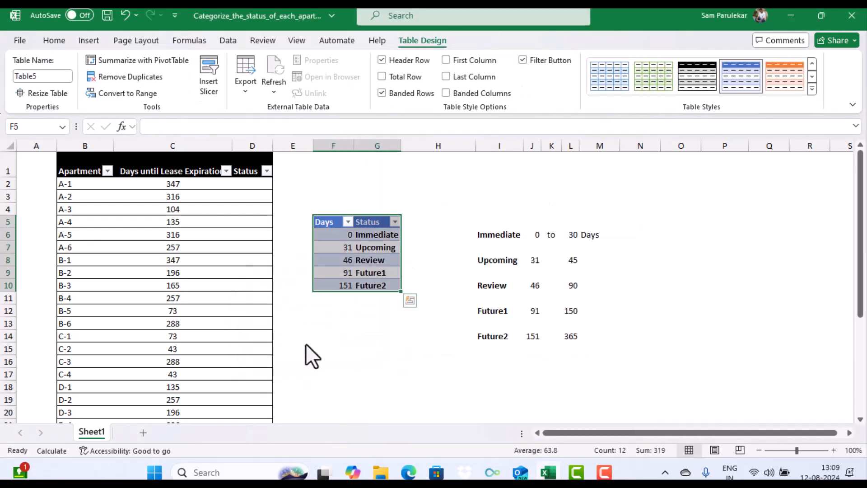
# Fill the Status column from D2 with =VLOOKUP([@[Days until Lease Expiration]],Table5[#All],2,1)
pyautogui.click(243, 187)
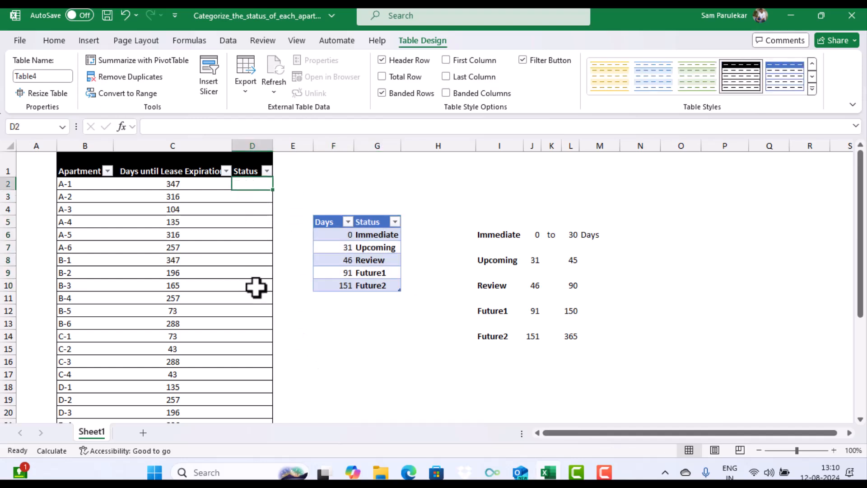
pyautogui.write('=')
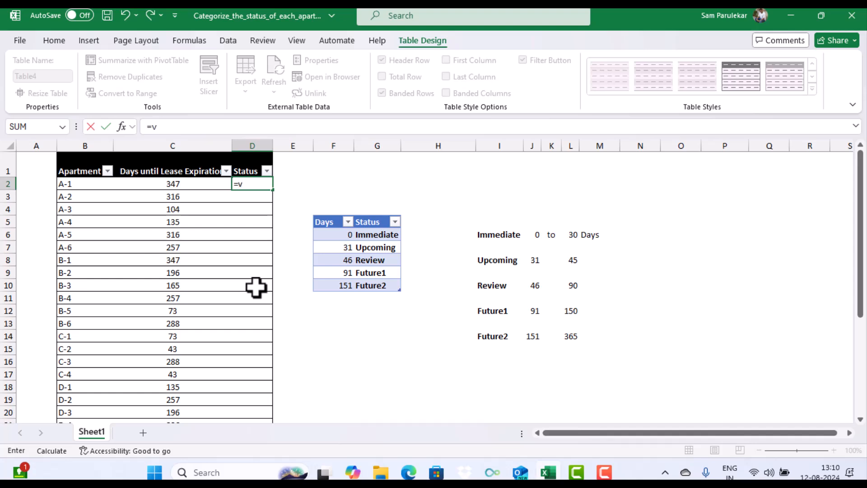
pyautogui.write('vlook')
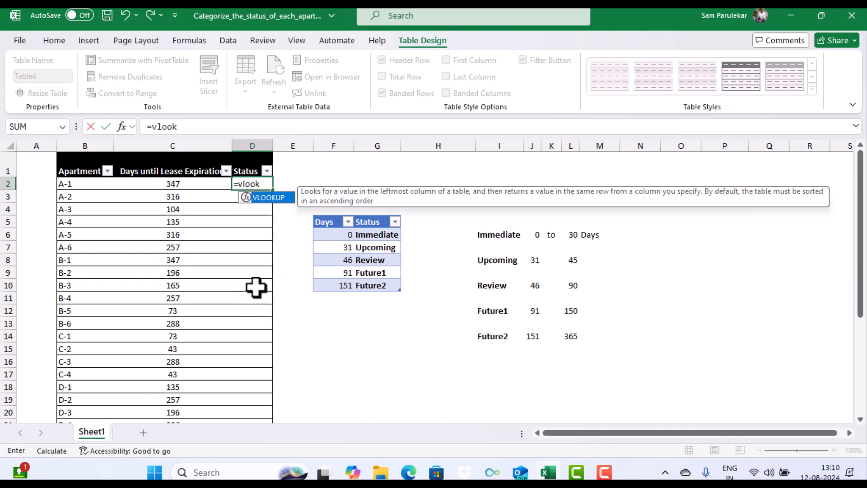
pyautogui.write('up(')
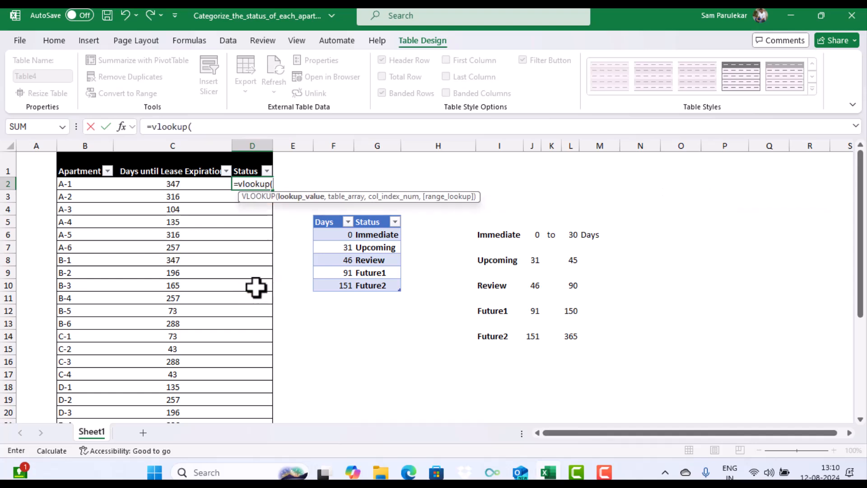
pyautogui.click(201, 186)
pyautogui.write(',')
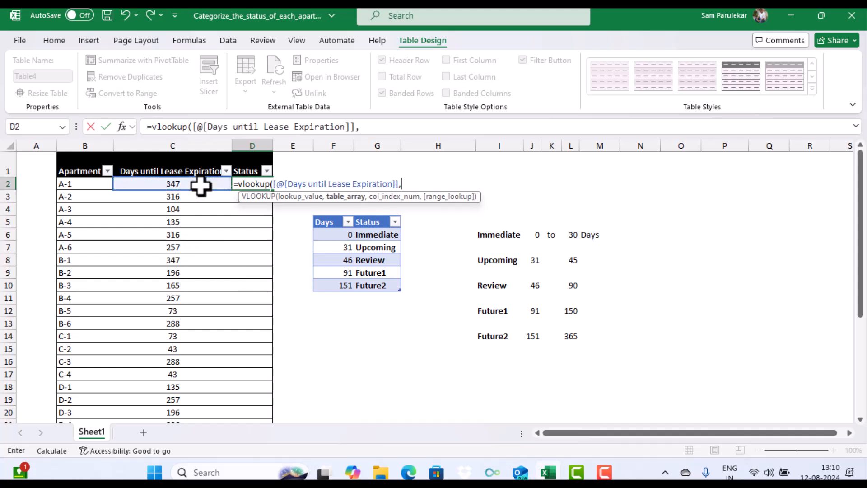
pyautogui.moveTo(328, 224); pyautogui.dragTo(375, 284)
pyautogui.write(',')
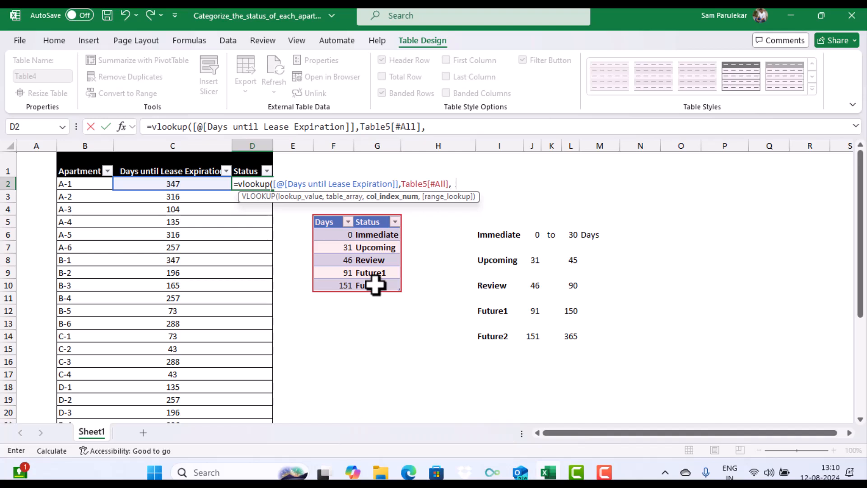
pyautogui.write('2,')
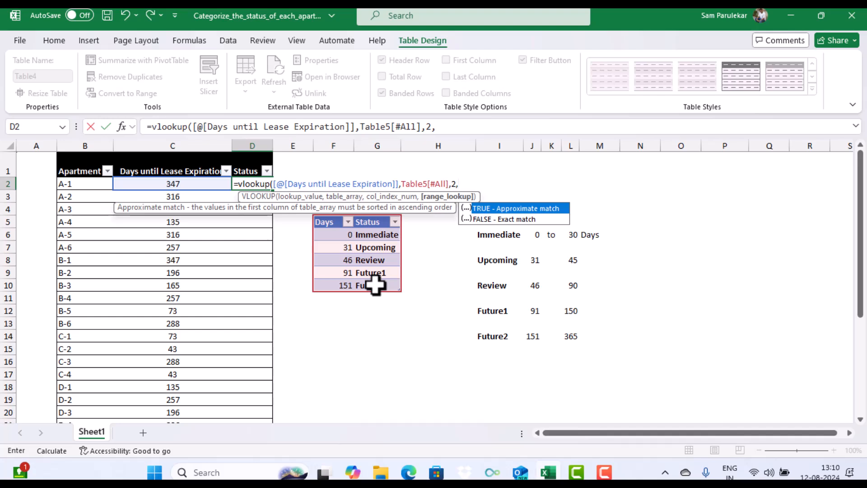
pyautogui.write('1)')
pyautogui.press('Return')
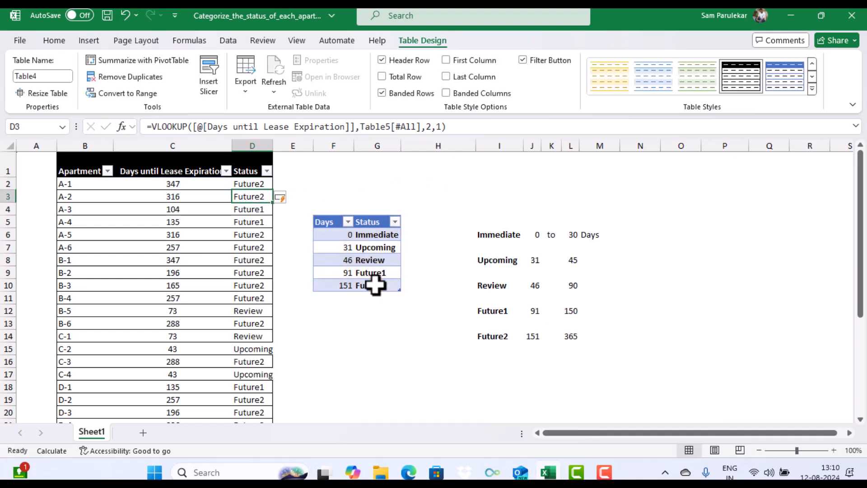
# Check the VLOOKUP formula in D4 without changing it and widen column D slightly to fit the status labels
pyautogui.doubleClick(243, 208)
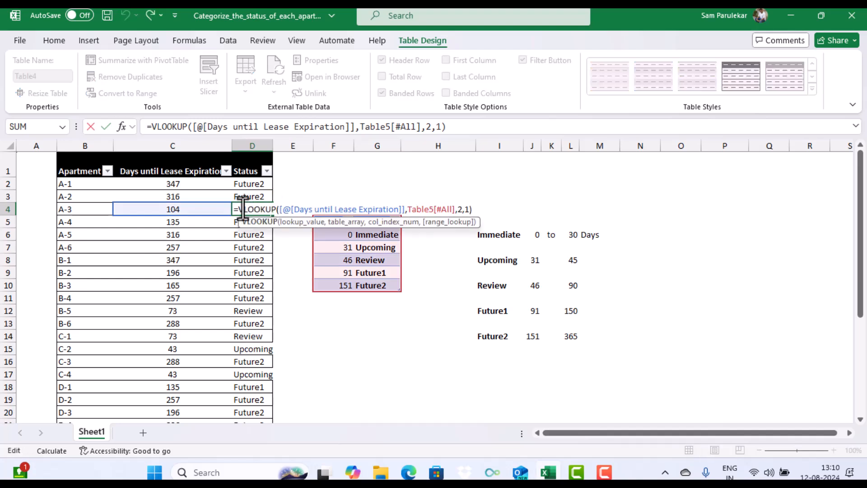
pyautogui.click(196, 235)
pyautogui.moveTo(273, 146); pyautogui.dragTo(277, 147)
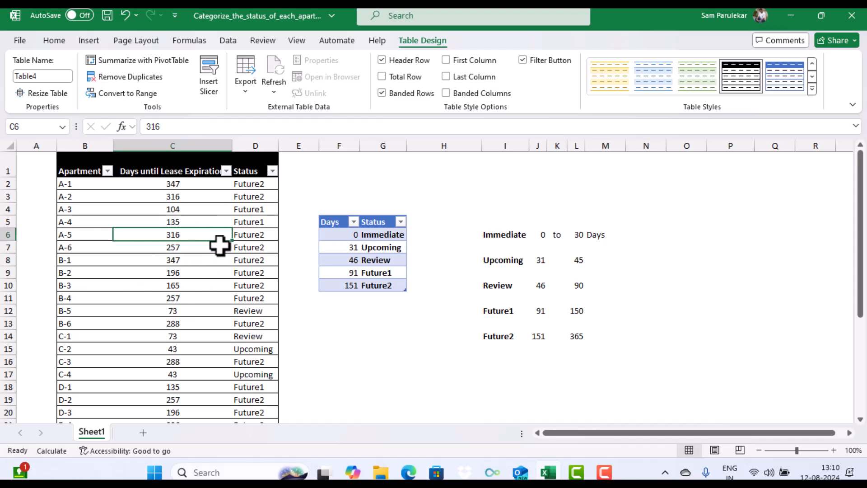
pyautogui.moveTo(860, 252)
pyautogui.mouseDown()
pyautogui.moveTo(858, 374)
pyautogui.moveTo(861, 243)
pyautogui.mouseUp()
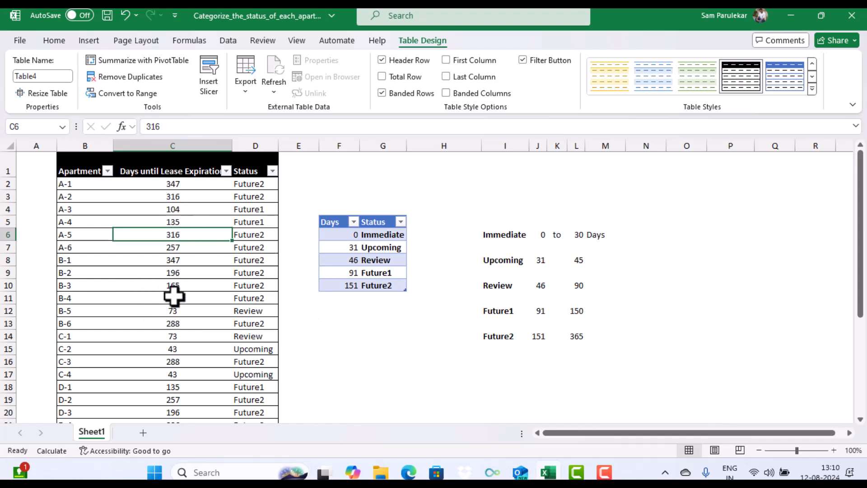
# Insert a Status slicer for the apartment table, about 4.7 cm high and placed just below the lookup table
pyautogui.click(89, 41)
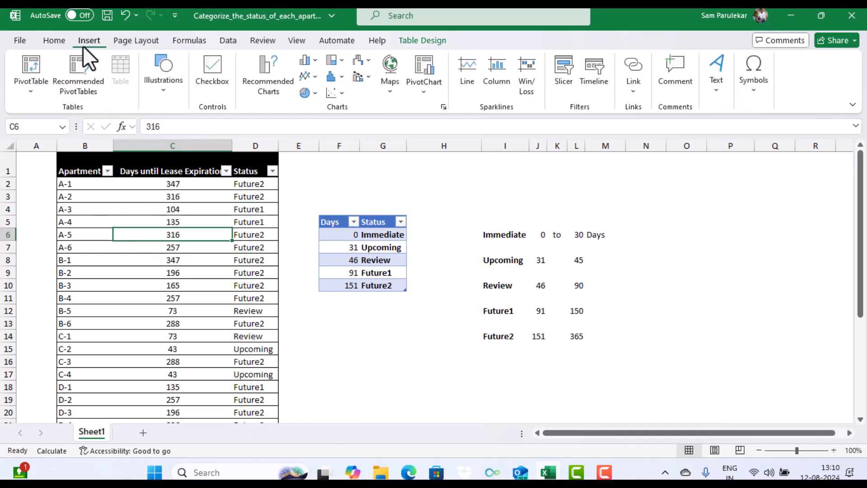
pyautogui.click(557, 61)
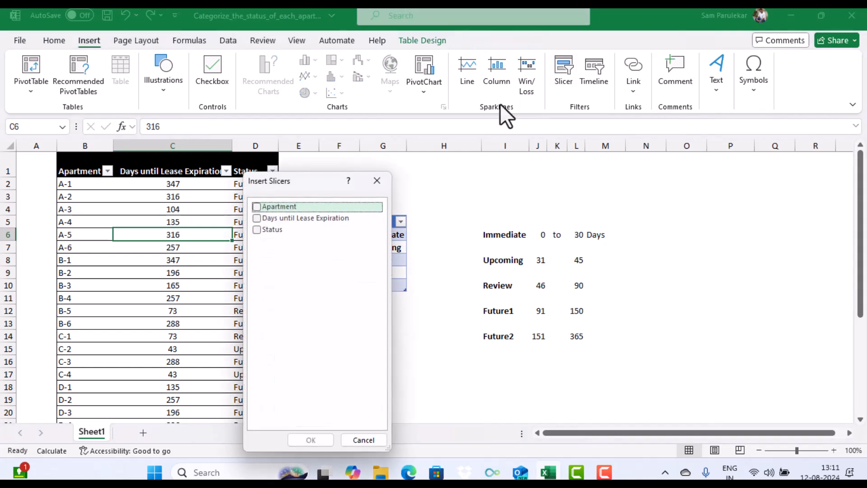
pyautogui.click(257, 230)
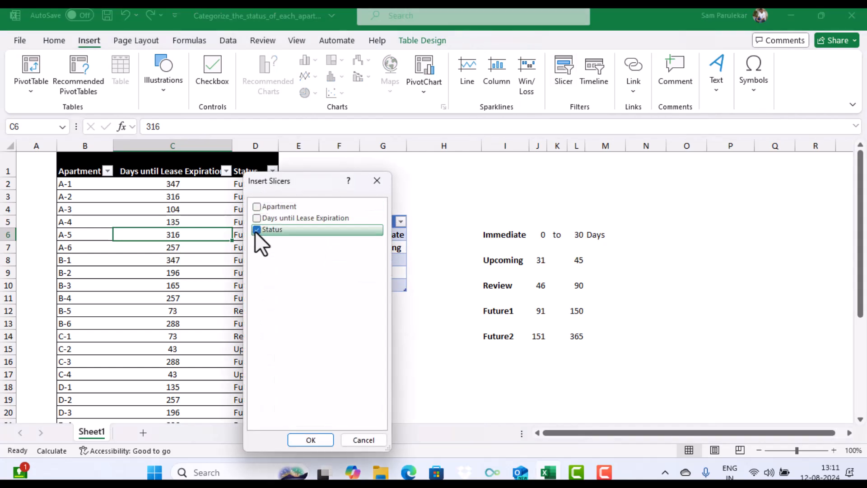
pyautogui.click(310, 439)
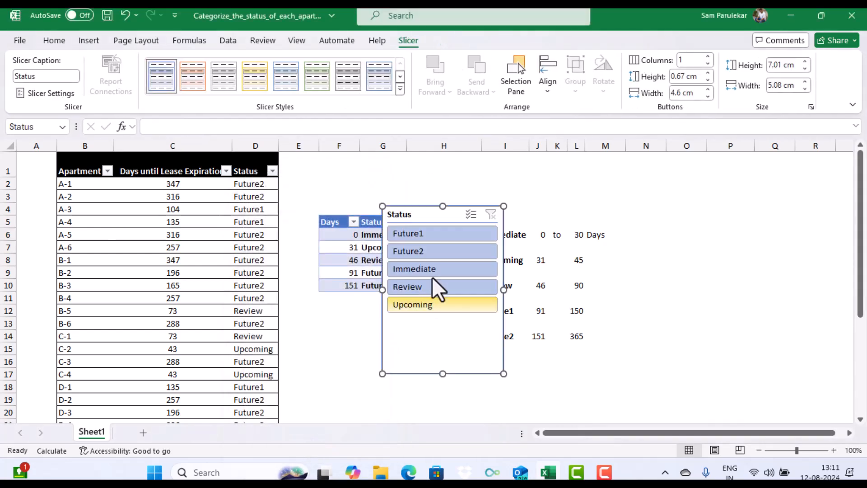
pyautogui.moveTo(440, 359); pyautogui.dragTo(442, 317)
pyautogui.moveTo(437, 219); pyautogui.dragTo(370, 306)
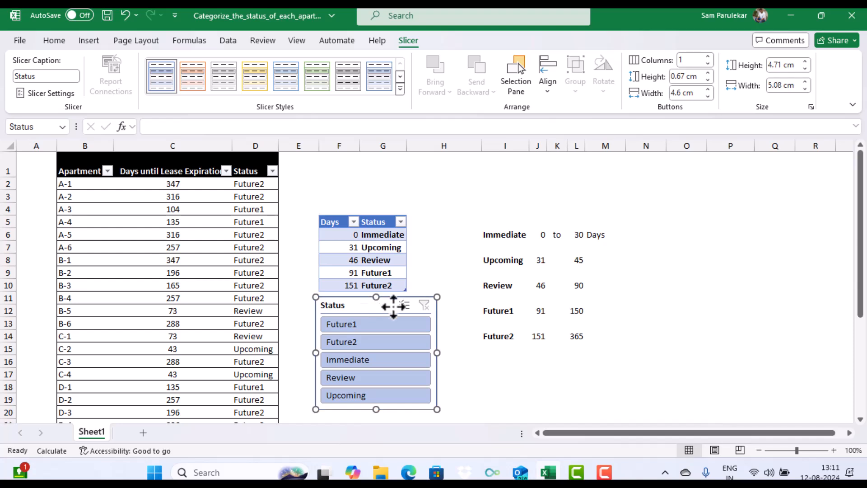
# View the apartments by Future1, Future2, Immediate, Review and Upcoming in turn with the Status slicer, and clear its filter
pyautogui.click(358, 329)
pyautogui.click(354, 343)
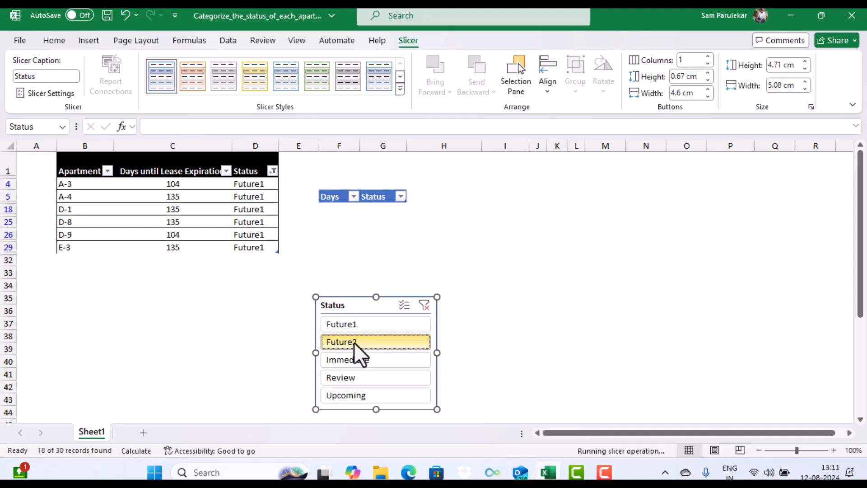
pyautogui.click(354, 357)
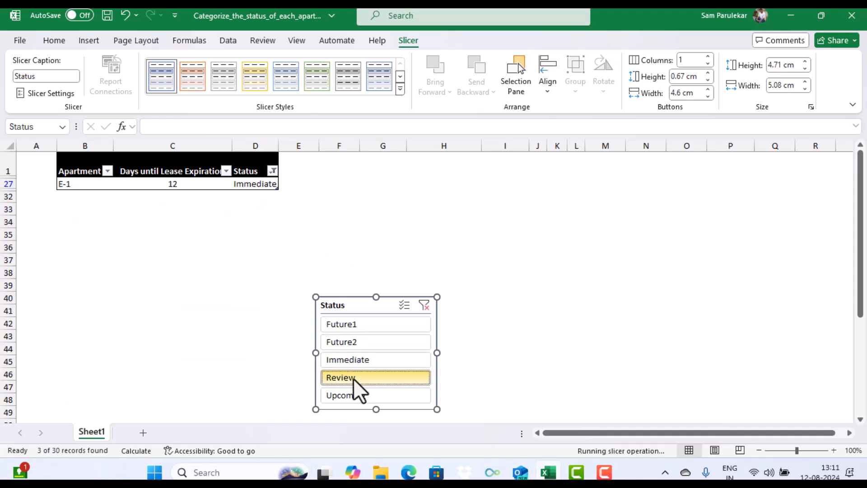
pyautogui.click(354, 378)
pyautogui.click(352, 397)
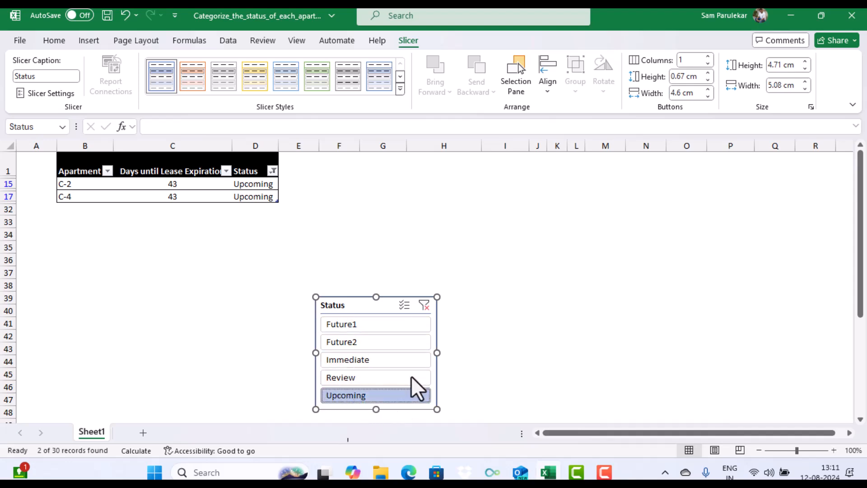
pyautogui.click(425, 306)
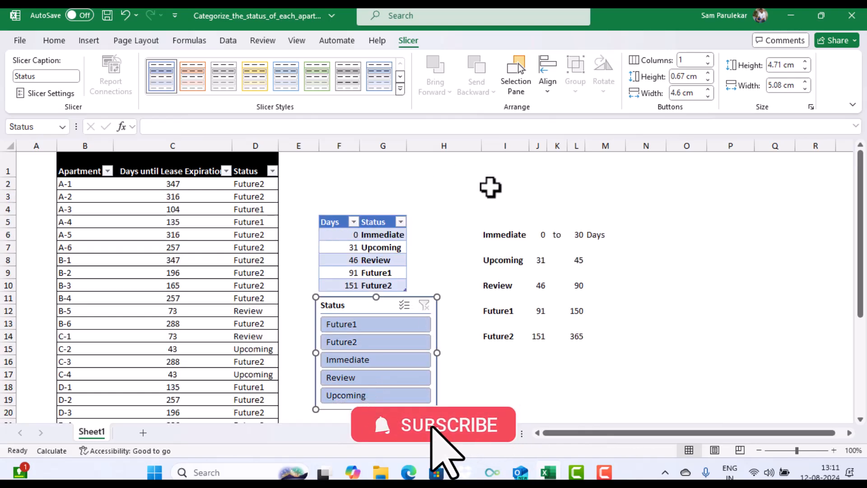
pyautogui.click(452, 188)
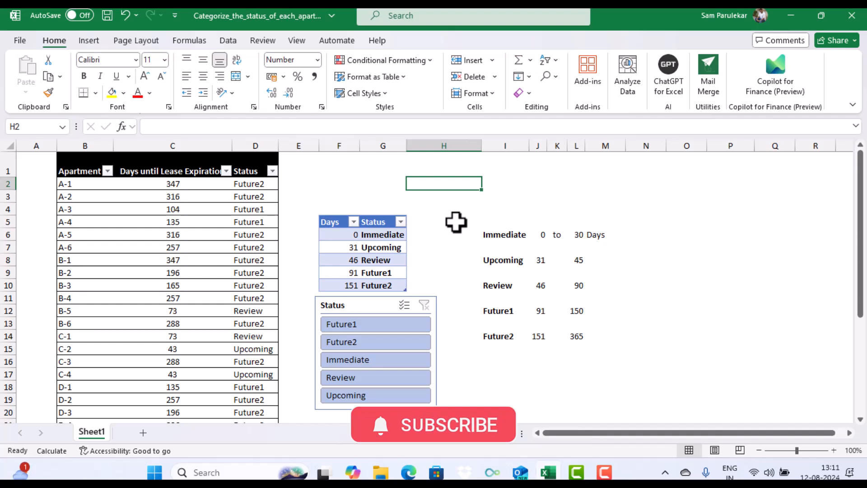